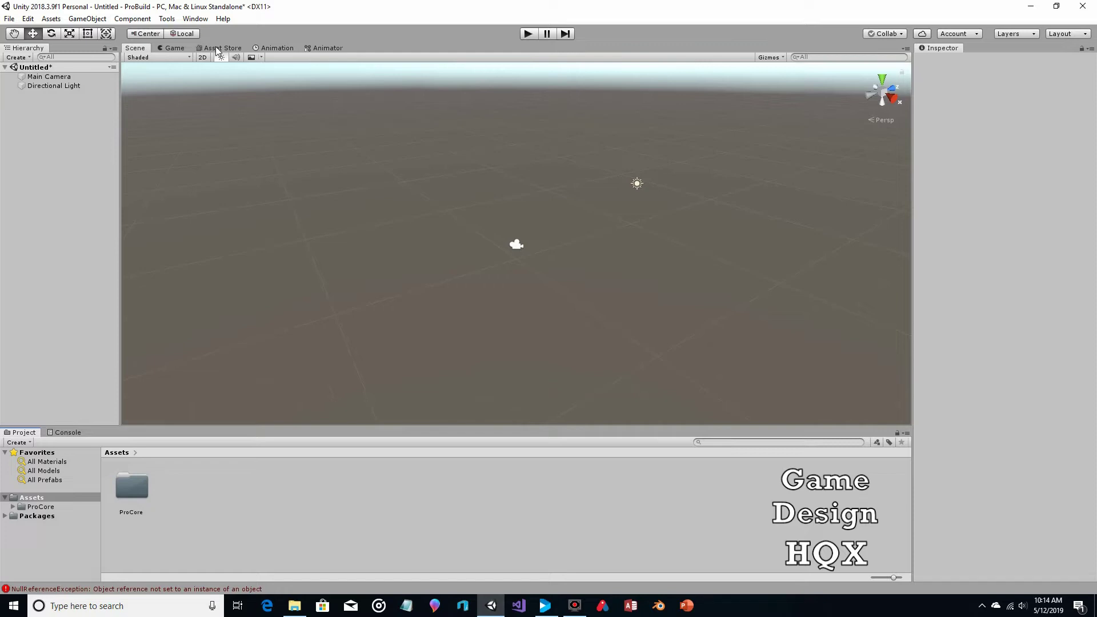
Glance at the Tools list, then import dirt.png from the crafting folder into Assets.
{"action": "left_click", "coordinate": [165, 21]}
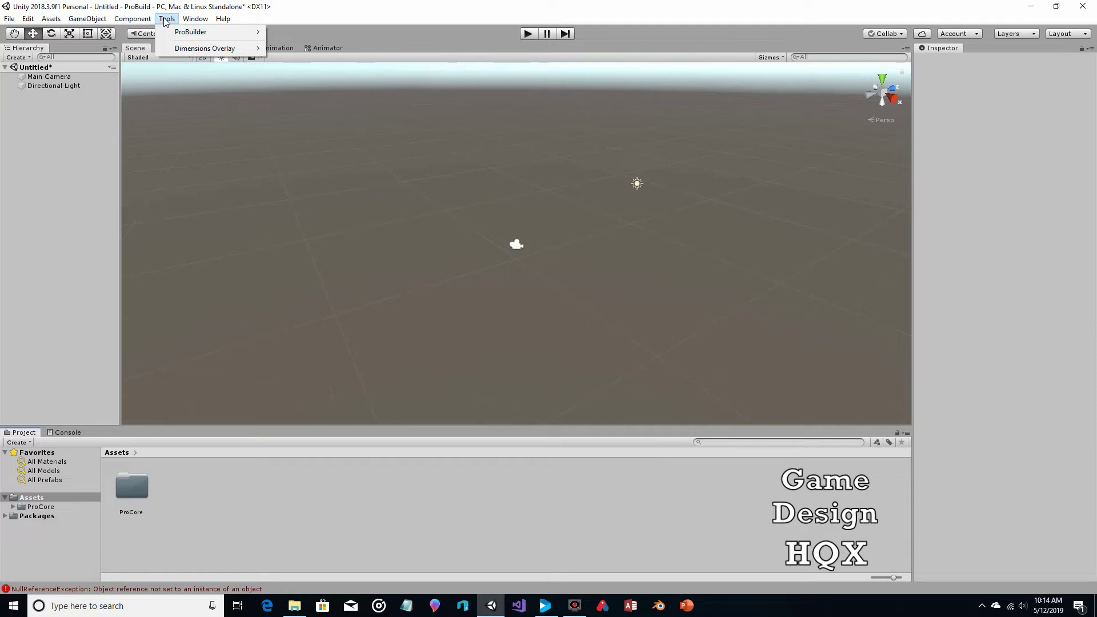
{"action": "left_click", "coordinate": [378, 6]}
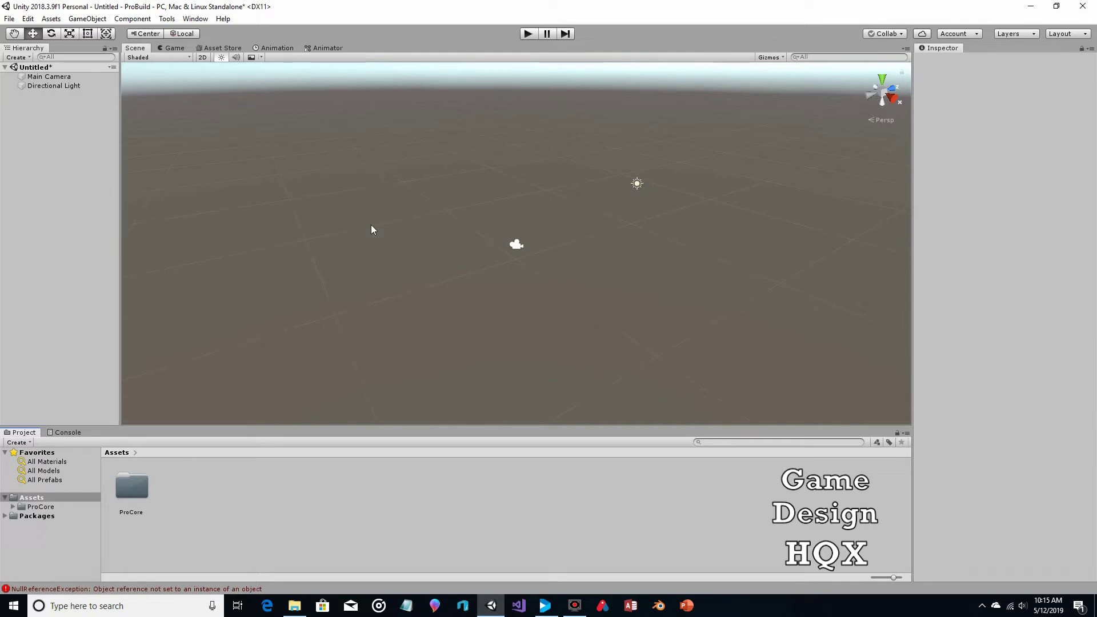
{"action": "mouse_move", "coordinate": [294, 606]}
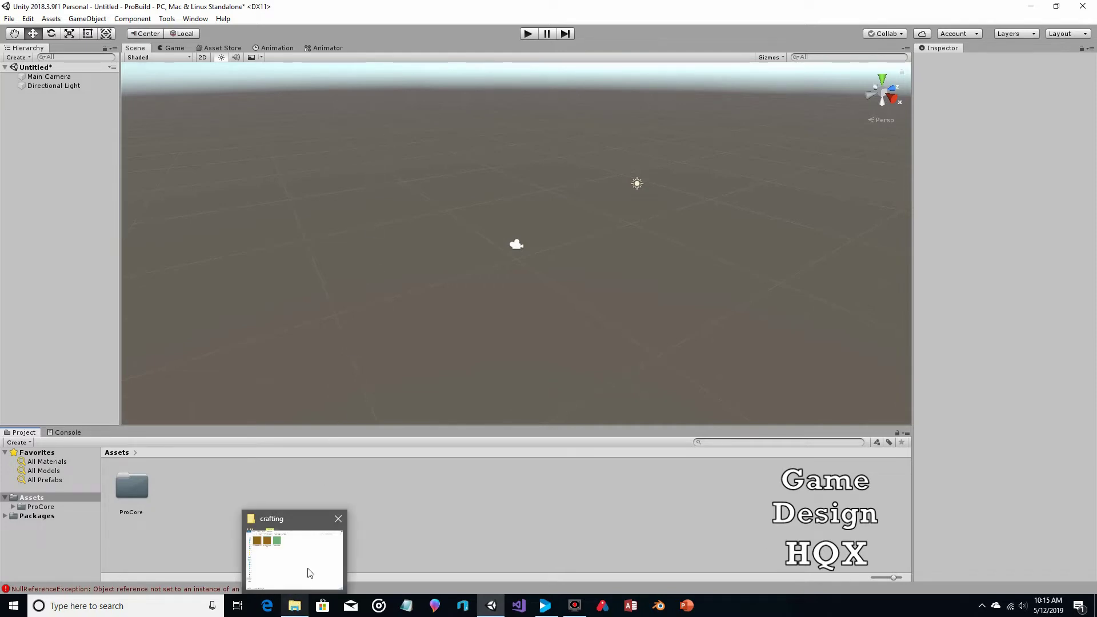
{"action": "left_click", "coordinate": [309, 570]}
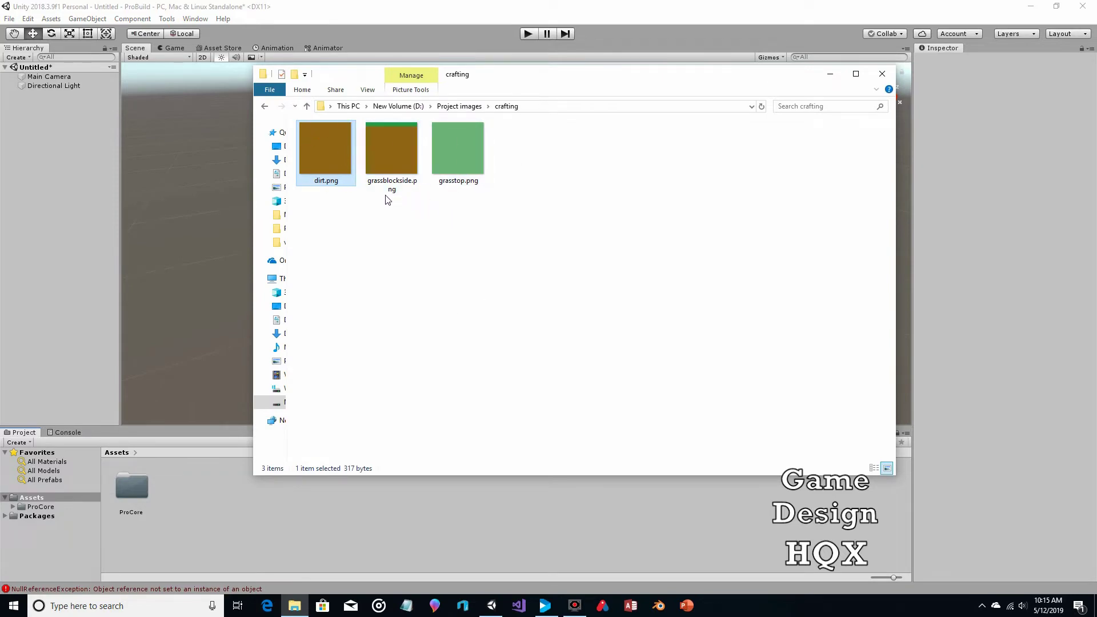
{"action": "left_click_drag", "start_coordinate": [328, 164], "coordinate": [225, 502]}
Import grassblockside.png and grasstop.png into Assets as well, then return to Unity.
{"action": "left_click", "coordinate": [387, 172]}
{"action": "left_click_drag", "start_coordinate": [386, 173], "coordinate": [326, 519]}
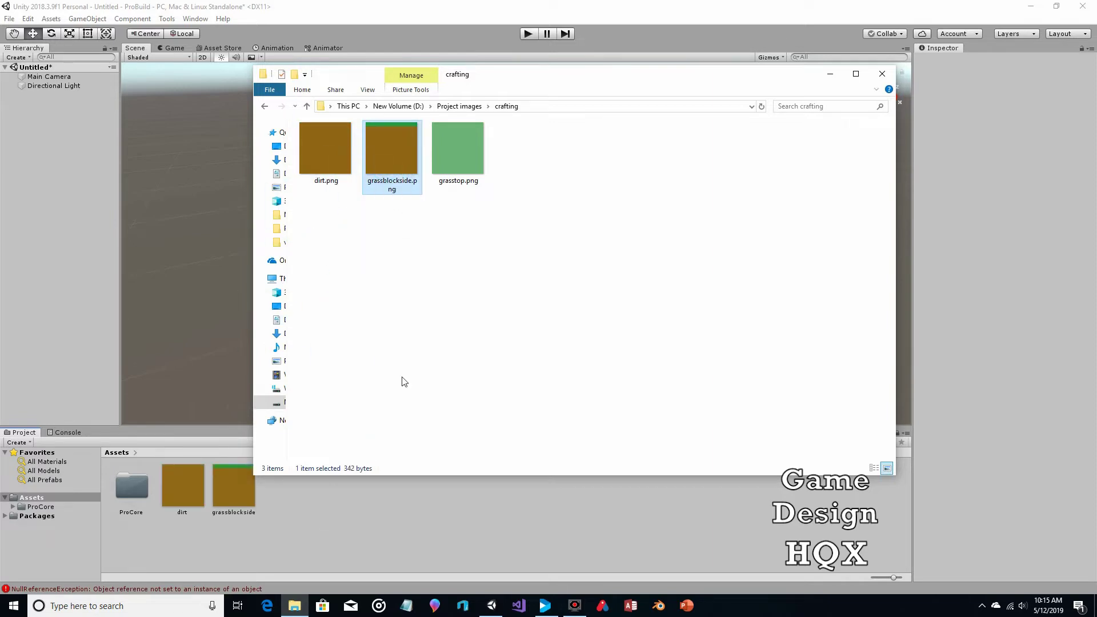
{"action": "left_click_drag", "start_coordinate": [457, 155], "coordinate": [406, 524]}
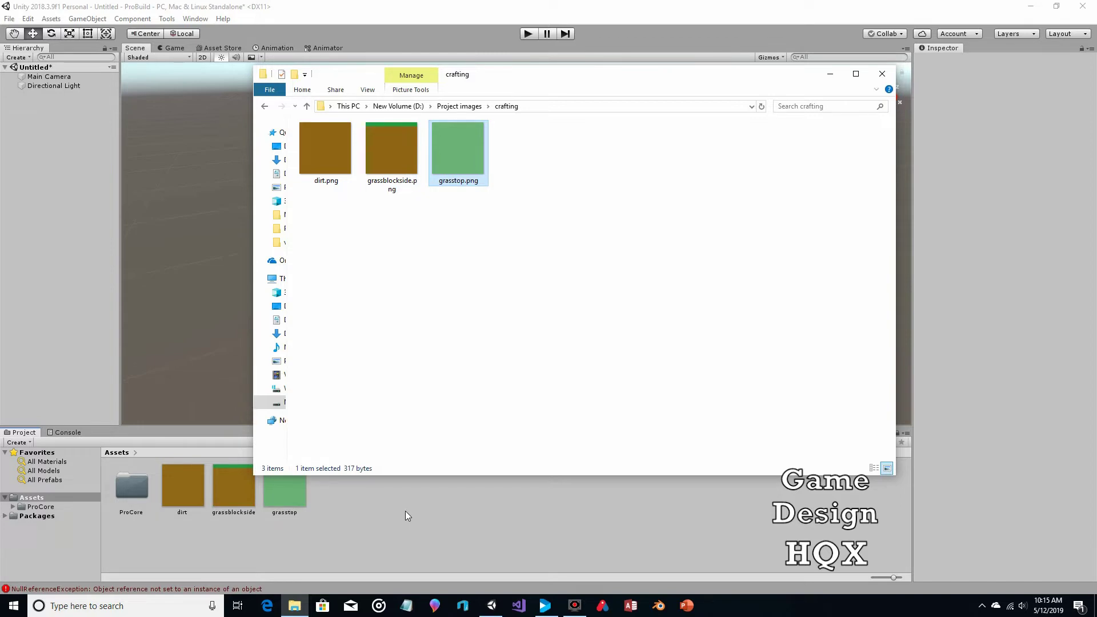
{"action": "left_click", "coordinate": [421, 27]}
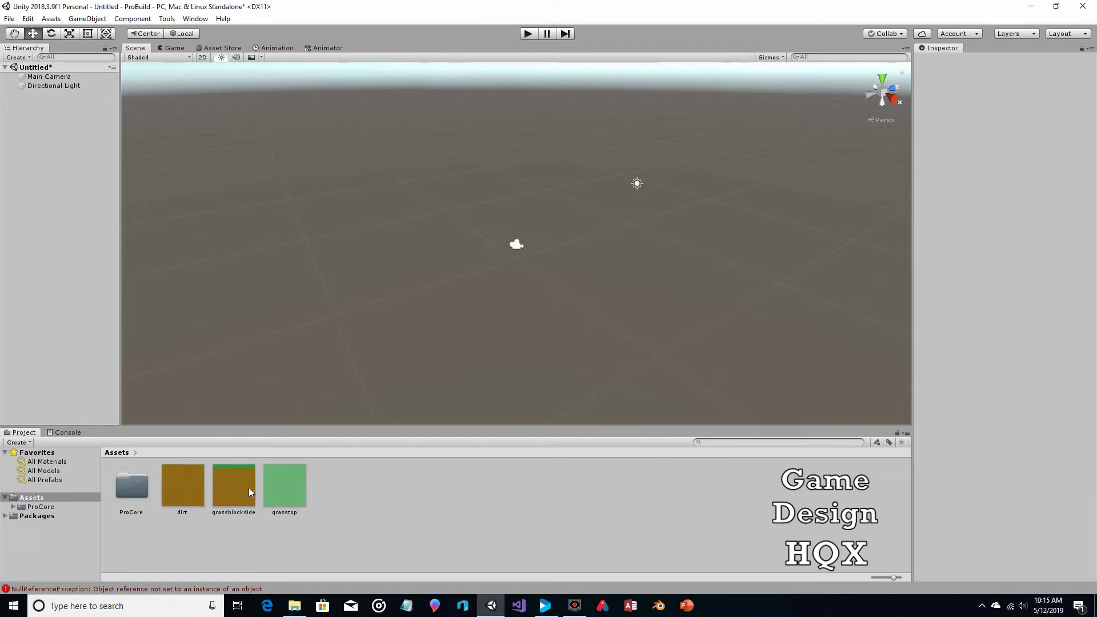
Create a material named dirt in Assets and duplicate it twice into dirt 1 and dirt 2.
{"action": "right_click", "coordinate": [358, 481]}
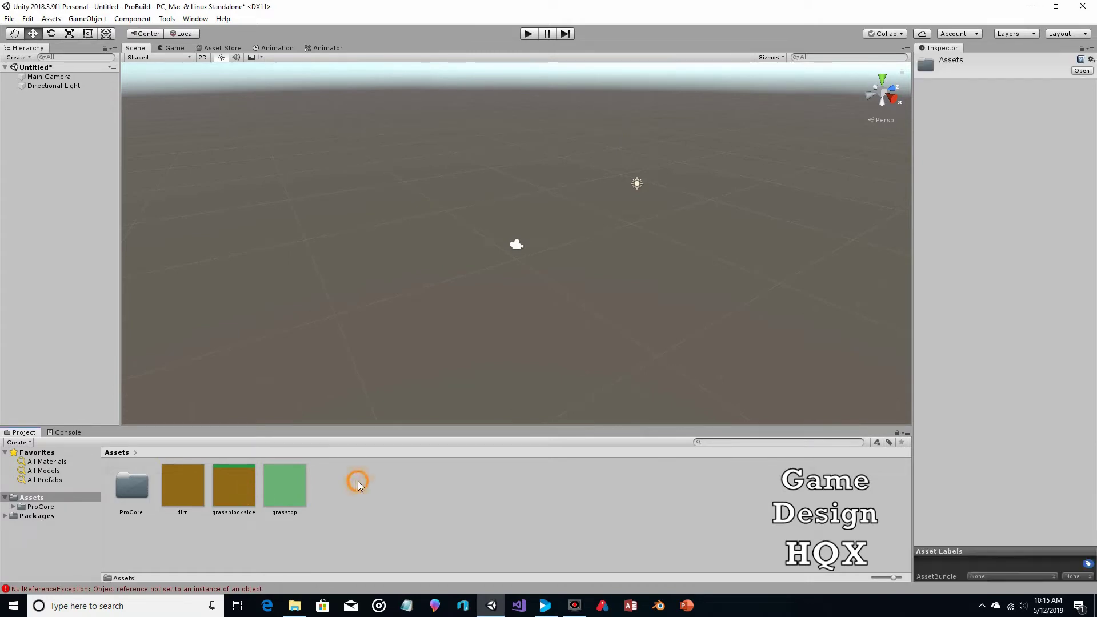
{"action": "mouse_move", "coordinate": [430, 215]}
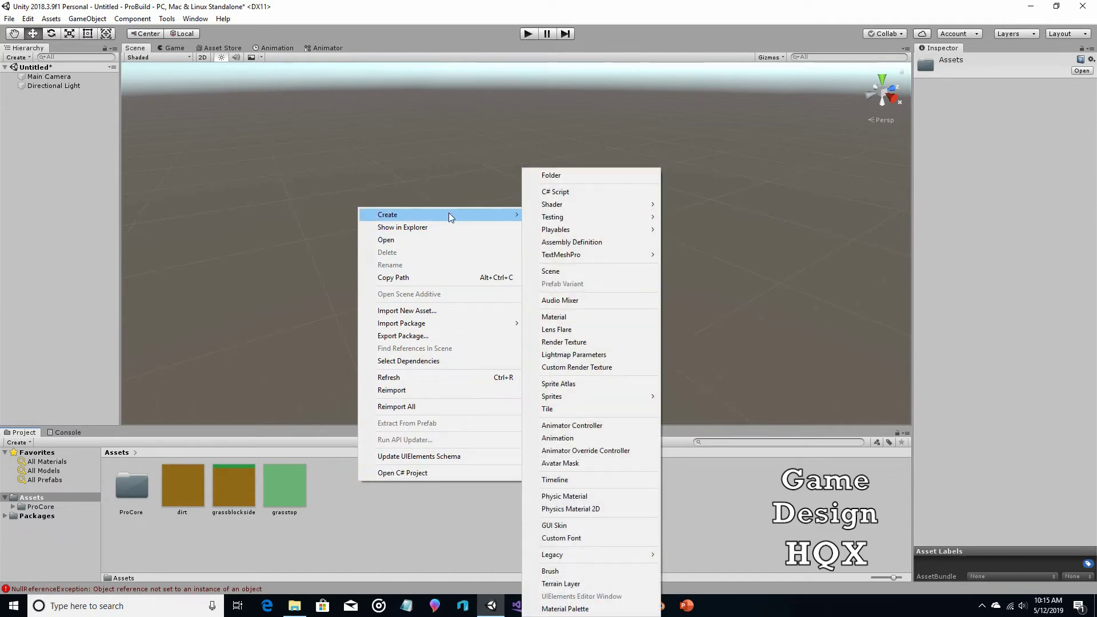
{"action": "left_click", "coordinate": [585, 313]}
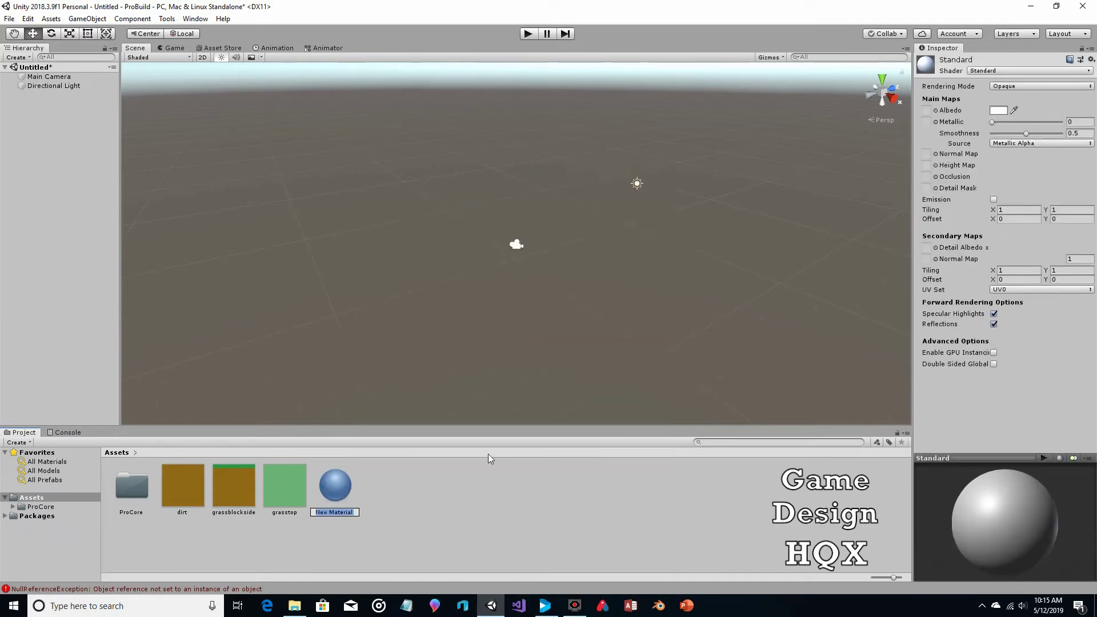
{"action": "type", "text": "dirt"}
{"action": "key", "text": "Return"}
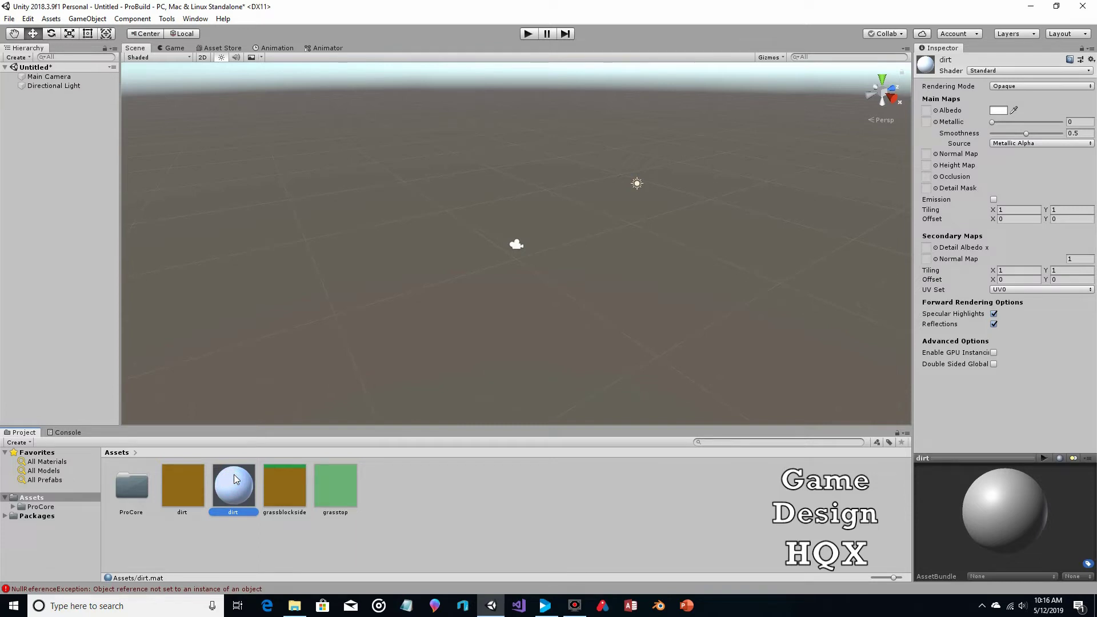
{"action": "key", "text": "ctrl+d"}
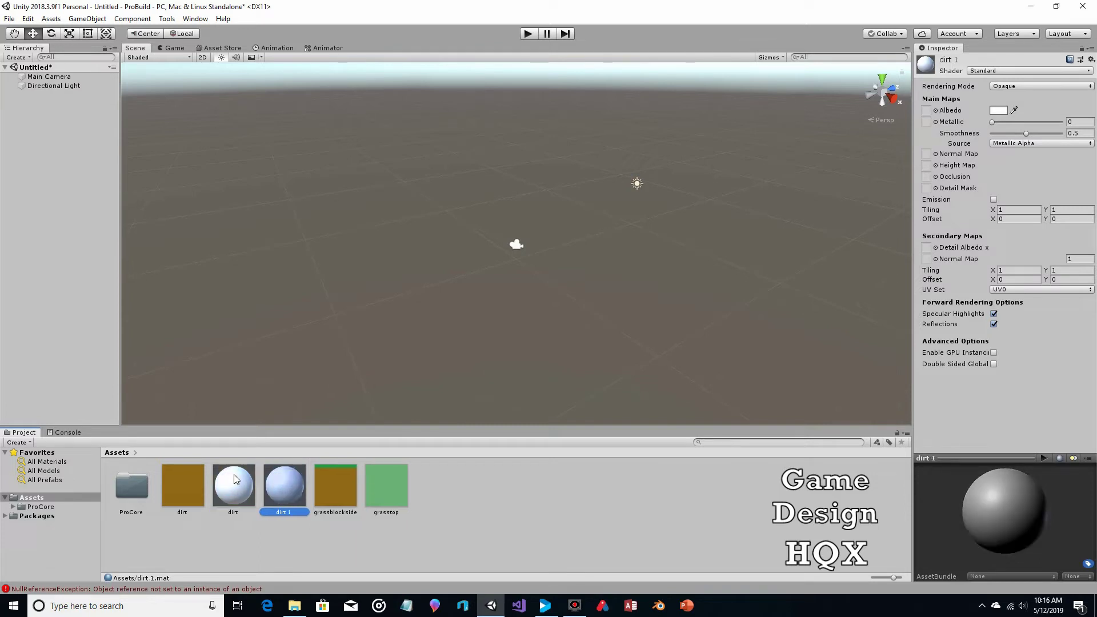
{"action": "key", "text": "ctrl+d"}
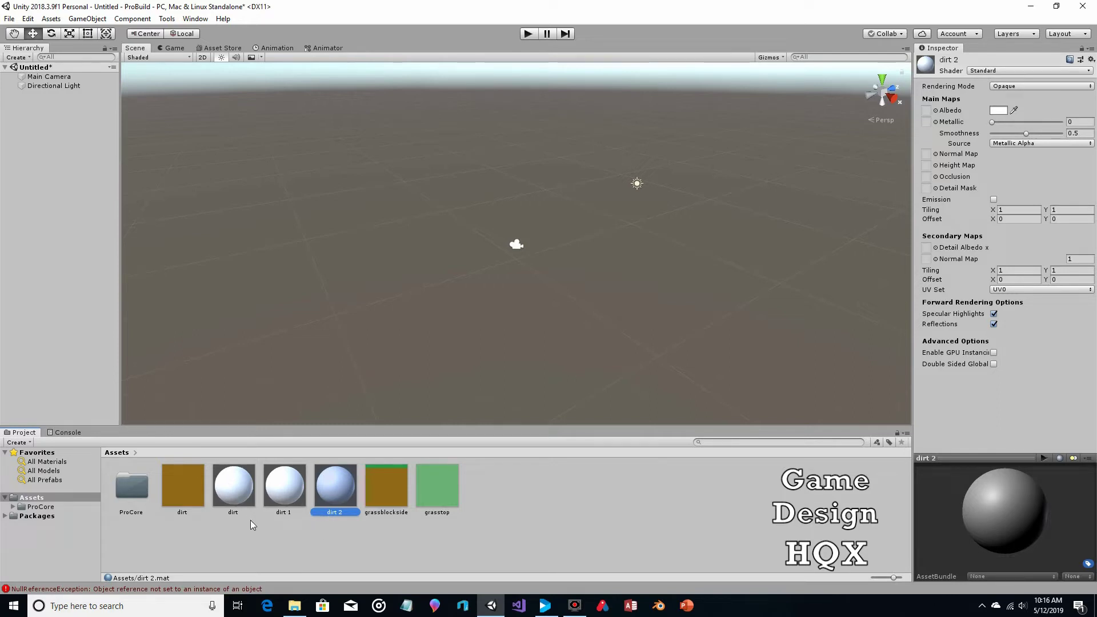
Give dirt the dirt texture as Albedo; rename dirt 1 to grassside with the grassblockside texture.
{"action": "left_click", "coordinate": [230, 497]}
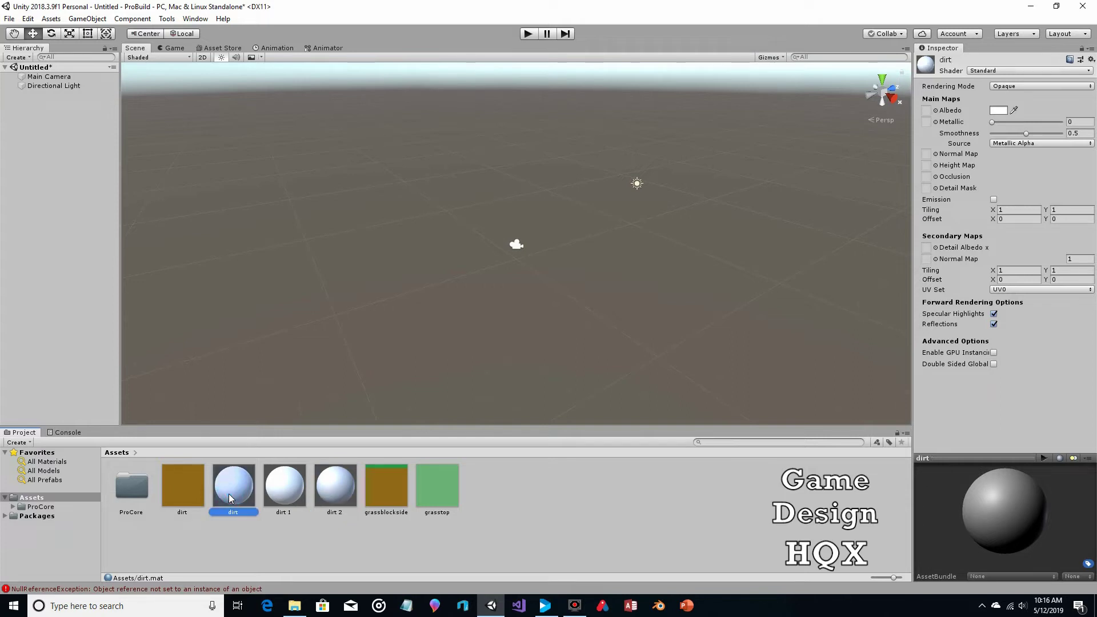
{"action": "left_click_drag", "start_coordinate": [183, 492], "coordinate": [926, 114]}
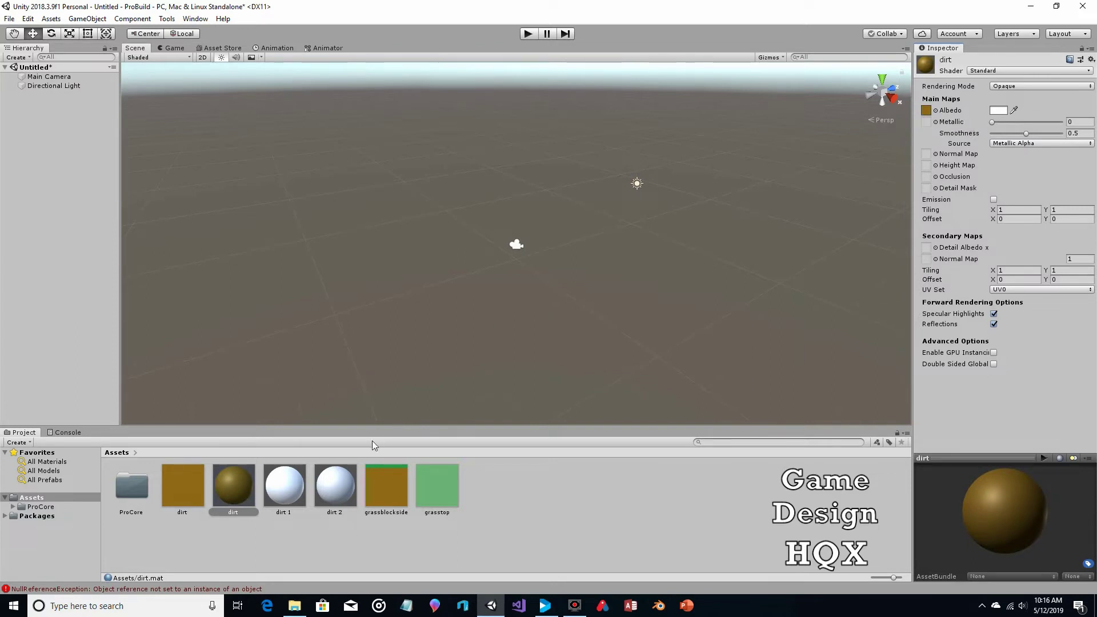
{"action": "left_click", "coordinate": [297, 502]}
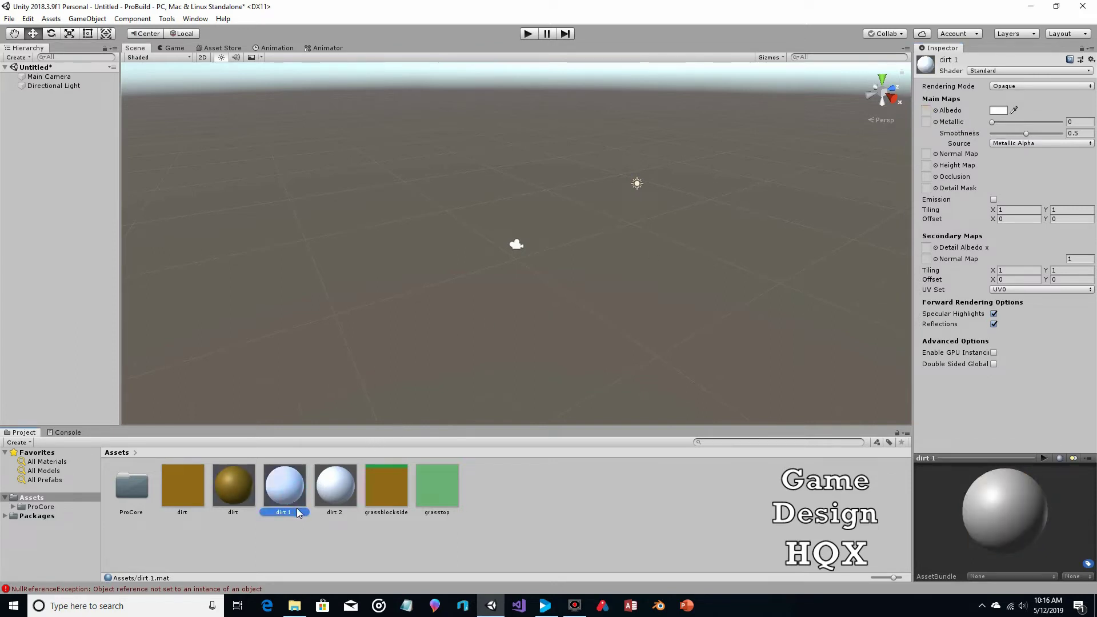
{"action": "left_click", "coordinate": [295, 511]}
{"action": "type", "text": "grassside"}
{"action": "key", "text": "Return"}
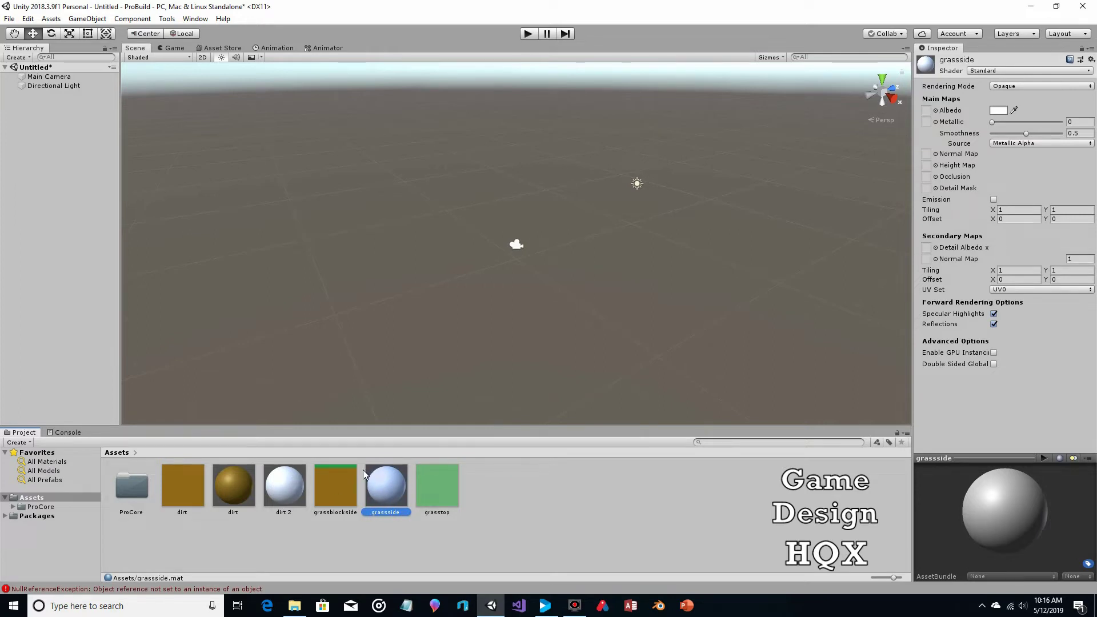
{"action": "left_click_drag", "start_coordinate": [341, 480], "coordinate": [925, 113]}
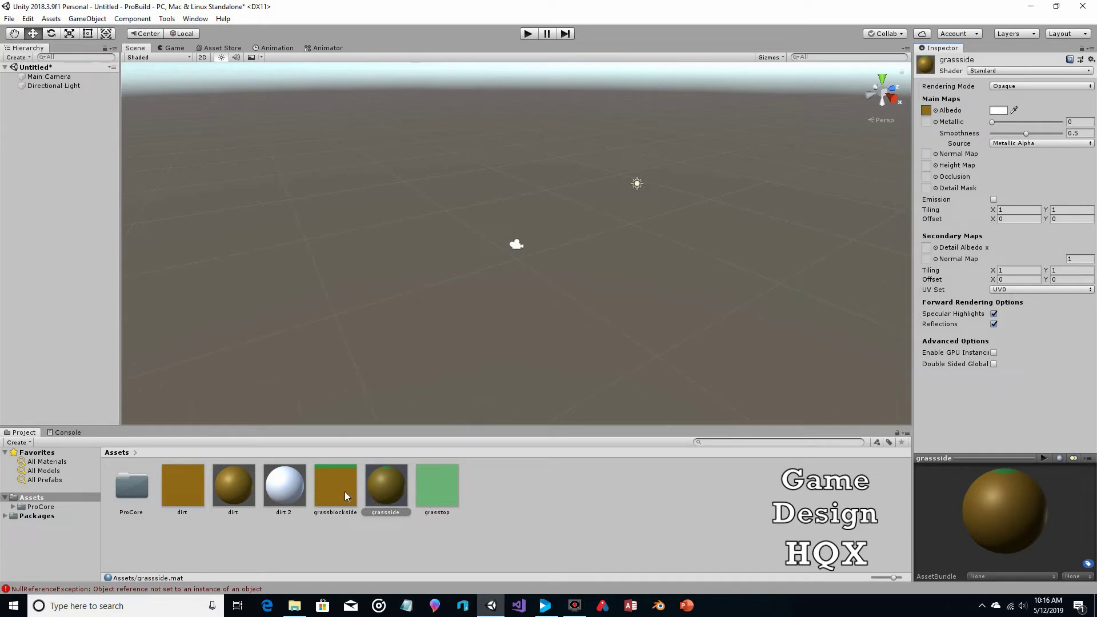
Rename dirt 2 to grasstop and set the grasstop texture as its Albedo.
{"action": "left_click", "coordinate": [291, 486]}
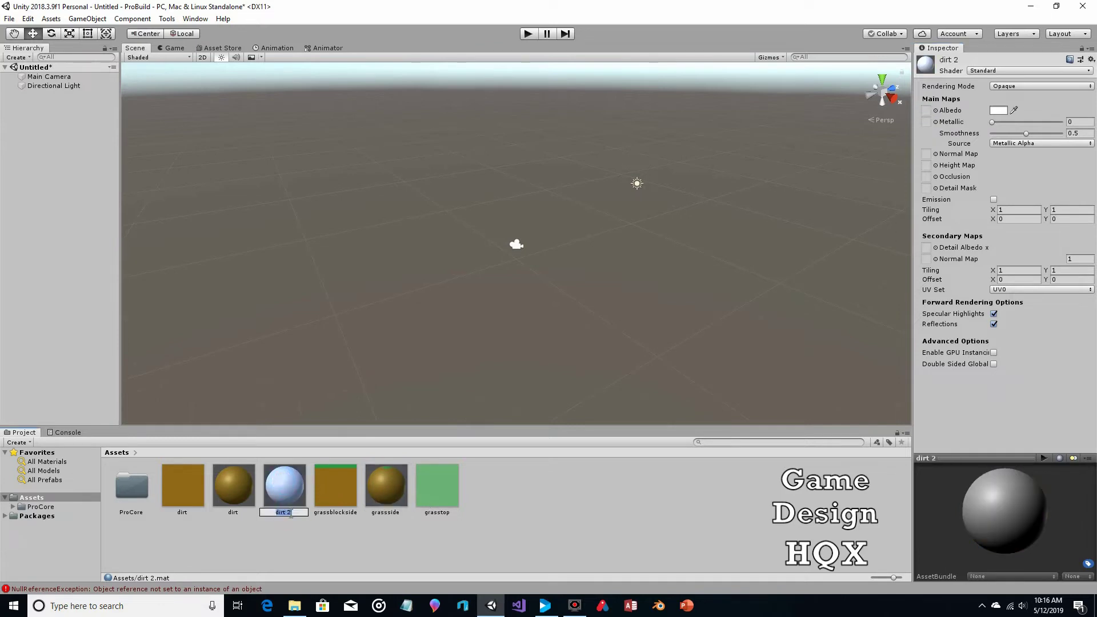
{"action": "type", "text": "grasstop"}
{"action": "key", "text": "Return"}
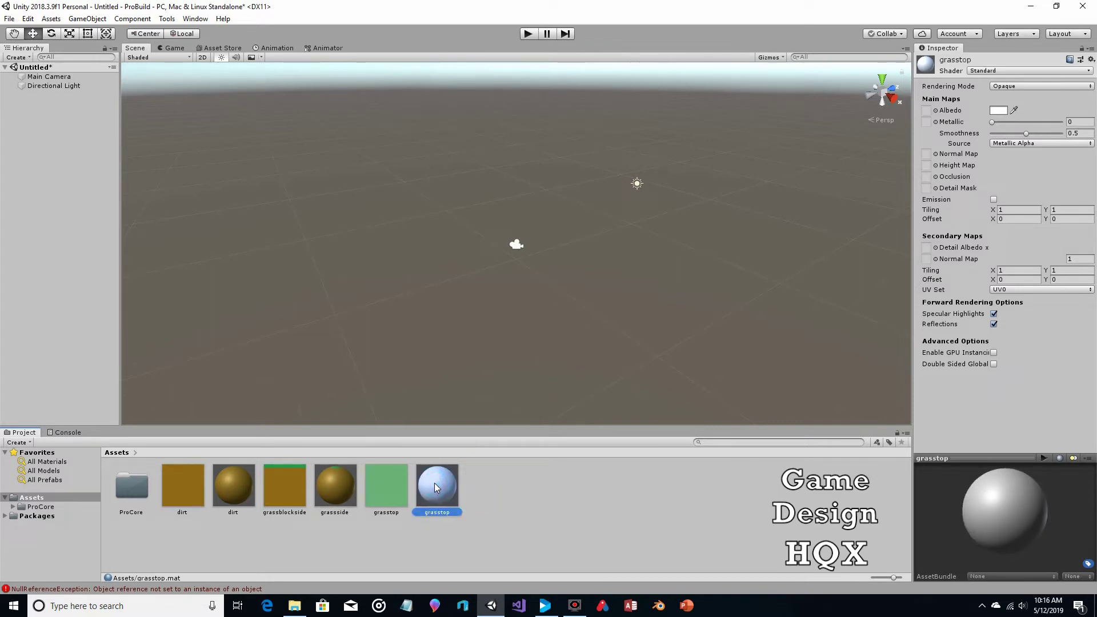
{"action": "left_click_drag", "start_coordinate": [384, 484], "coordinate": [926, 110]}
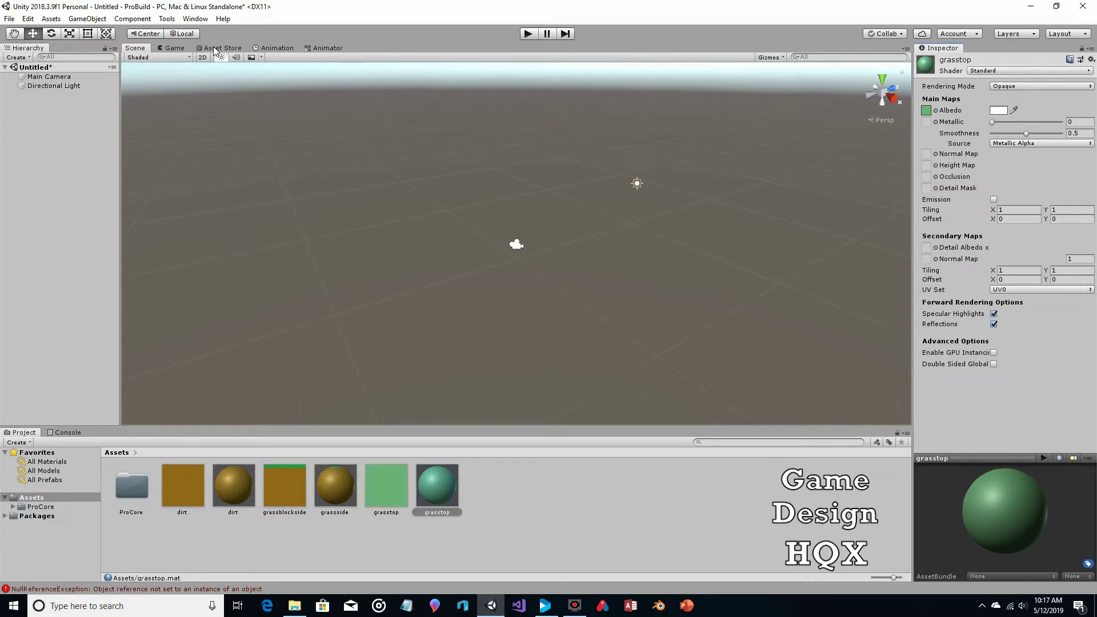
Build a 1×1×1 cube into the scene from the ProBuilder window's New Shape tool.
{"action": "left_click", "coordinate": [166, 18]}
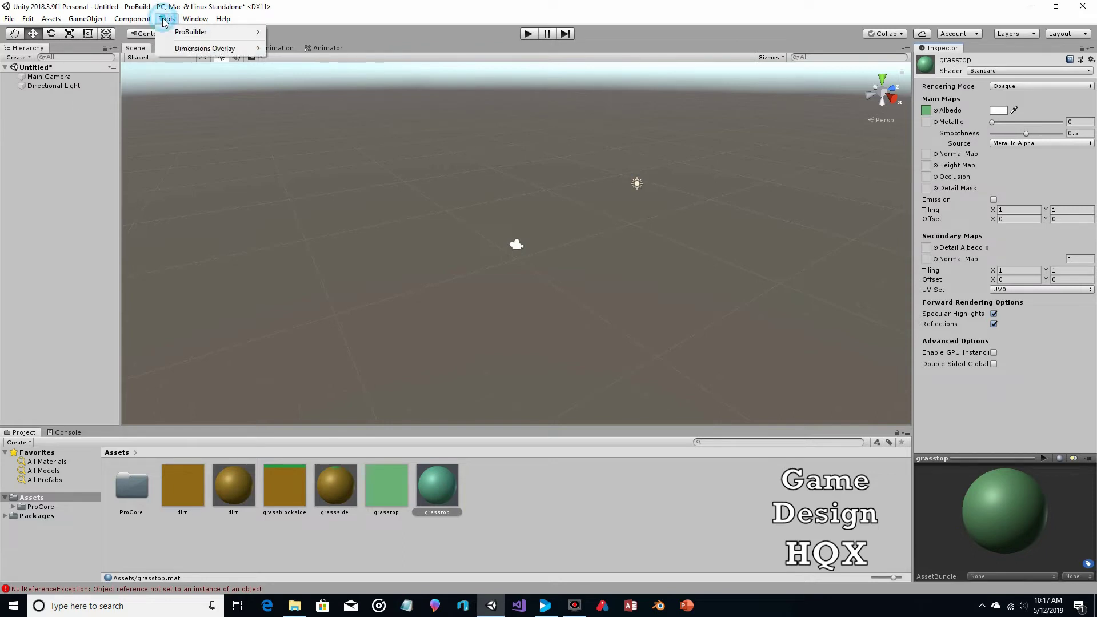
{"action": "mouse_move", "coordinate": [182, 33]}
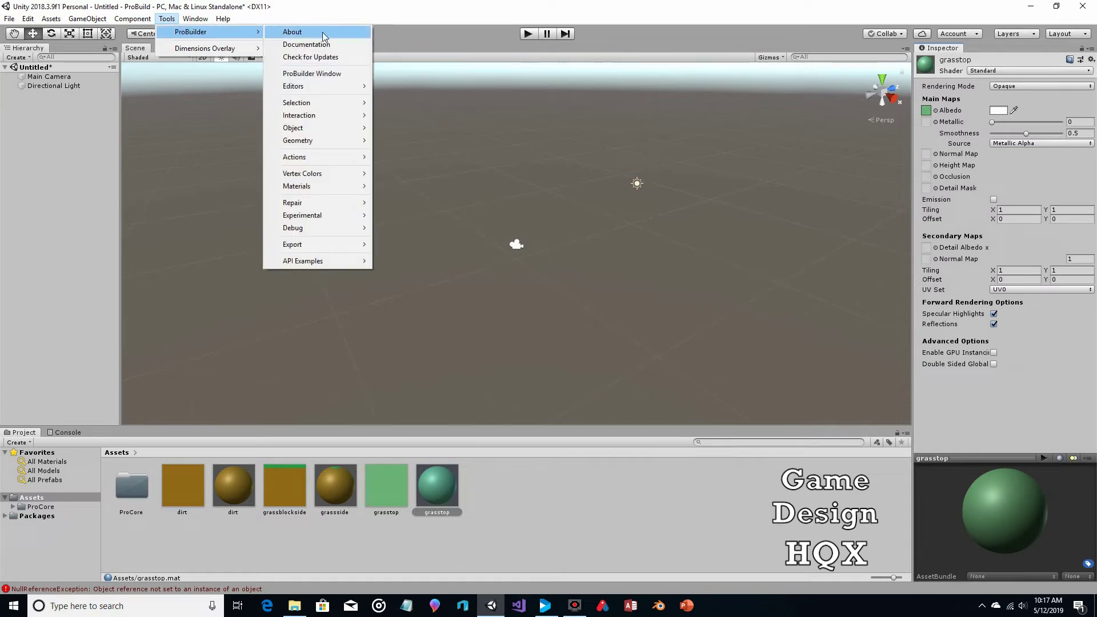
{"action": "left_click", "coordinate": [323, 75]}
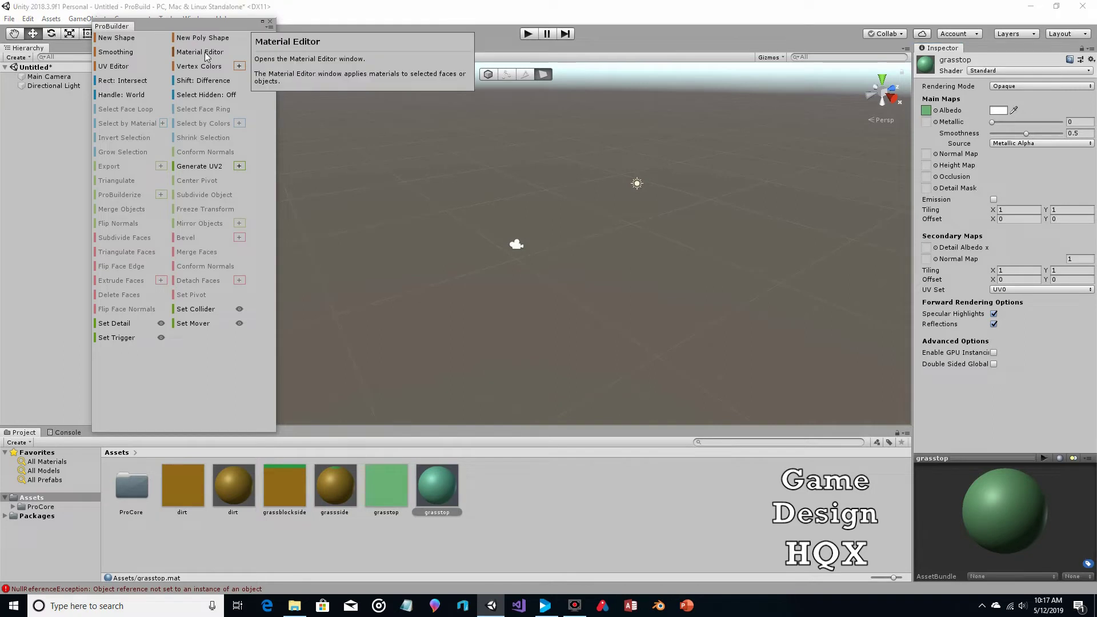
{"action": "left_click", "coordinate": [119, 39]}
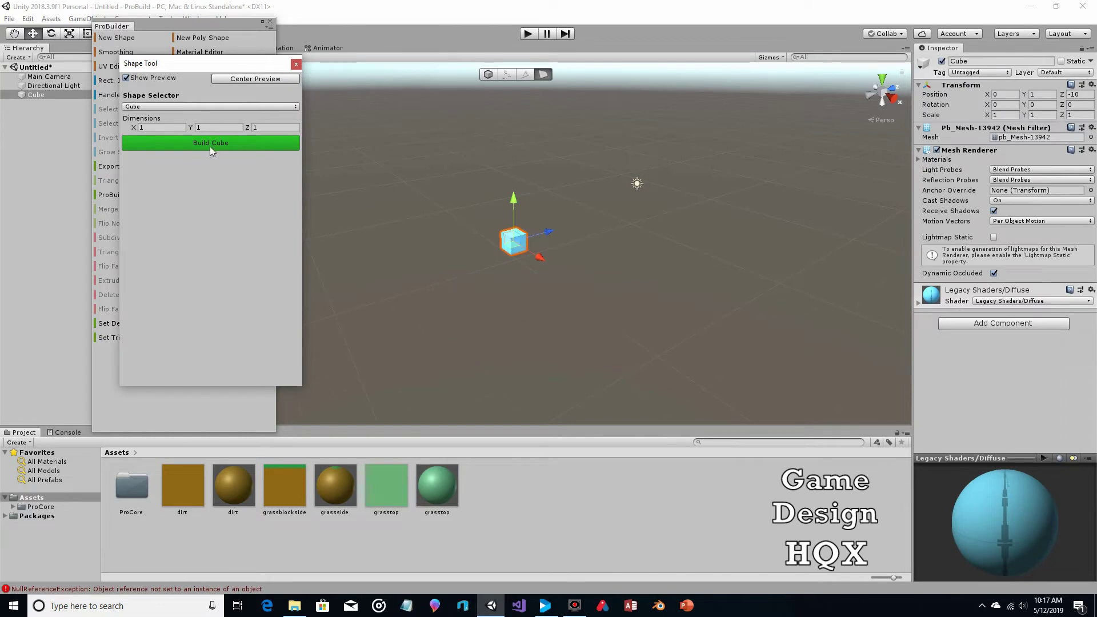
{"action": "left_click", "coordinate": [210, 143]}
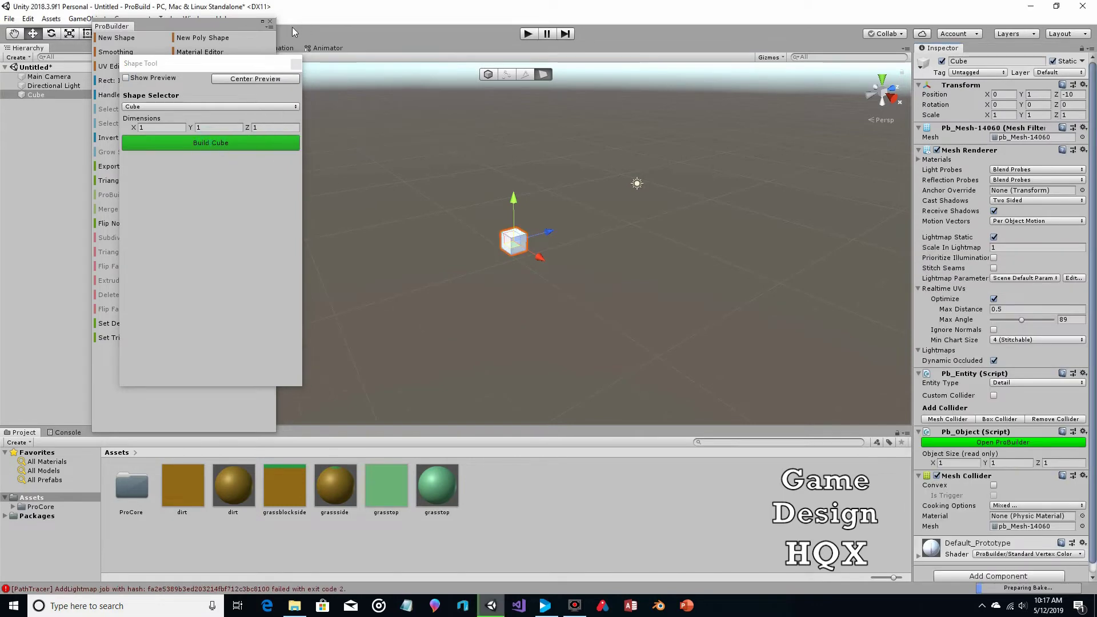
{"action": "left_click", "coordinate": [295, 67]}
Move the cube forward along Z to about -6.79 and reframe the scene view around it.
{"action": "scroll", "coordinate": [506, 232], "scroll_direction": "up", "scroll_amount": 3}
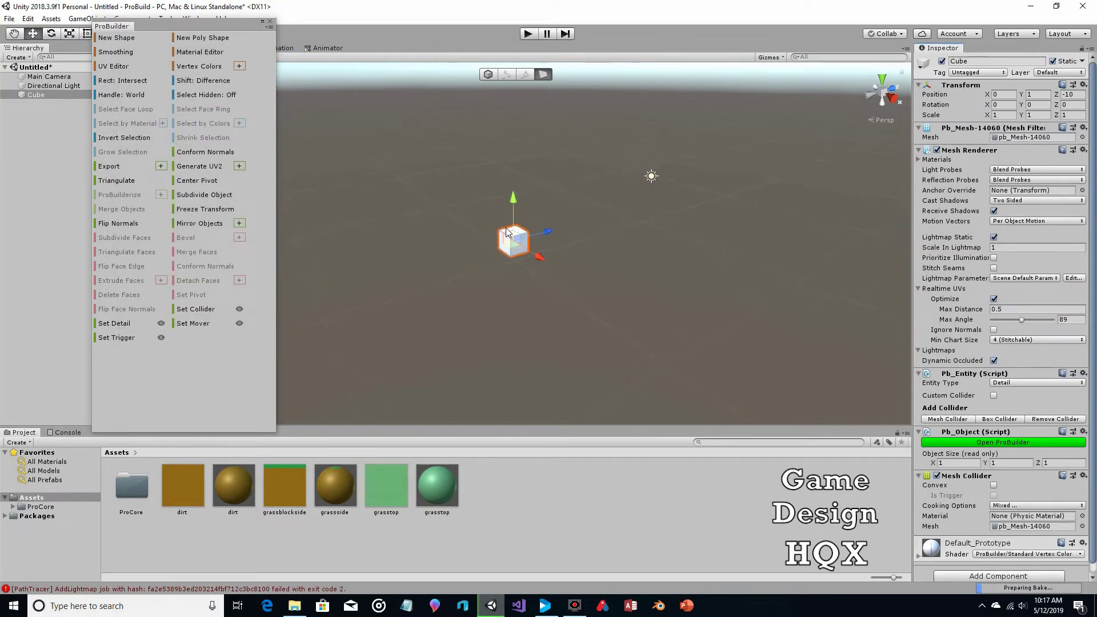
{"action": "scroll", "coordinate": [506, 232], "scroll_direction": "up", "scroll_amount": 5}
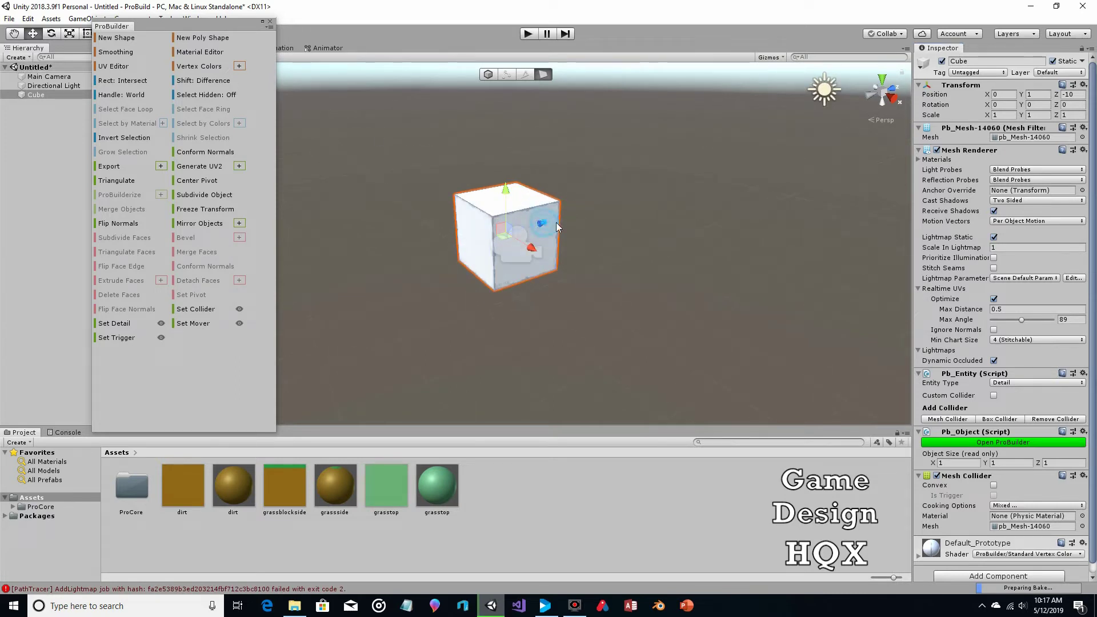
{"action": "left_click", "coordinate": [270, 21]}
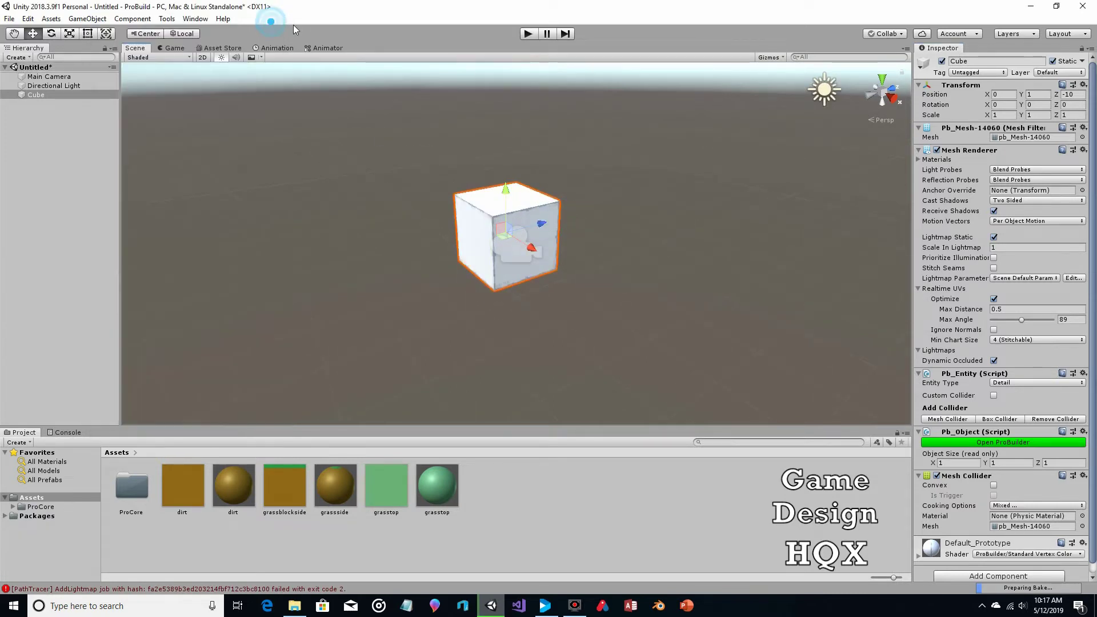
{"action": "left_click_drag", "start_coordinate": [560, 221], "coordinate": [723, 196]}
{"action": "left_click", "coordinate": [13, 33]}
{"action": "left_click_drag", "start_coordinate": [517, 171], "coordinate": [306, 255]}
{"action": "scroll", "coordinate": [380, 253], "scroll_direction": "up", "scroll_amount": 5}
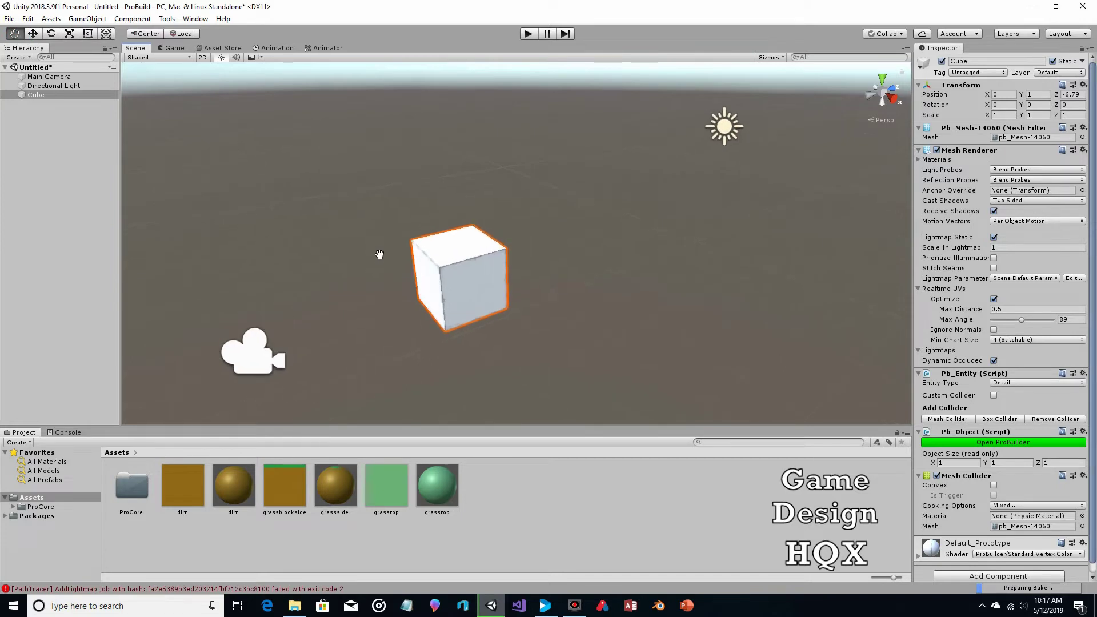
{"action": "left_click", "coordinate": [167, 18]}
{"action": "mouse_move", "coordinate": [189, 32]}
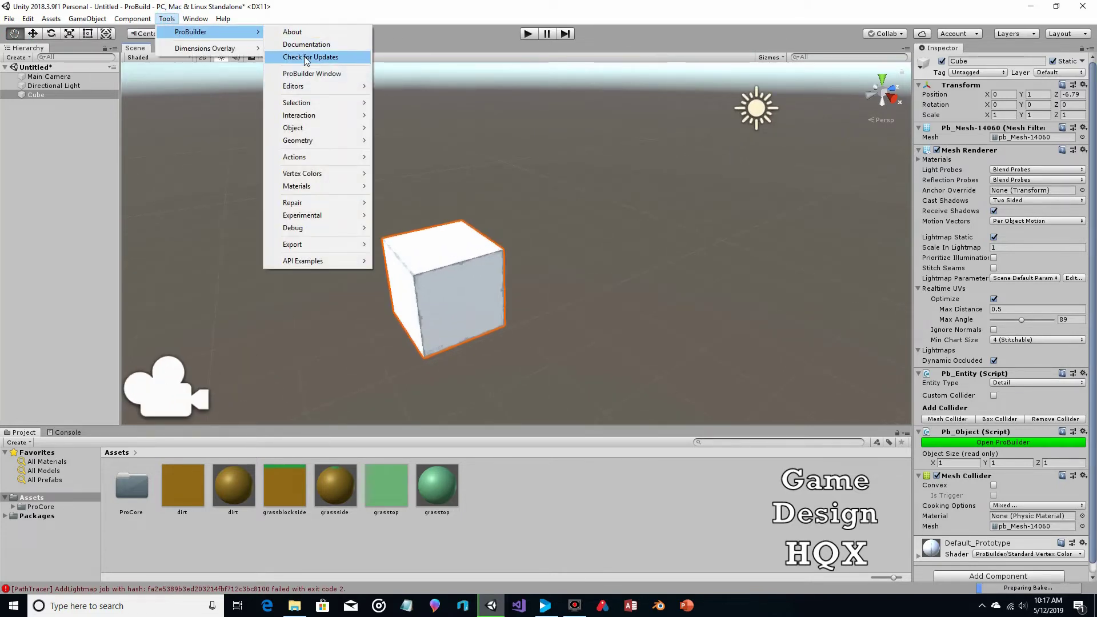